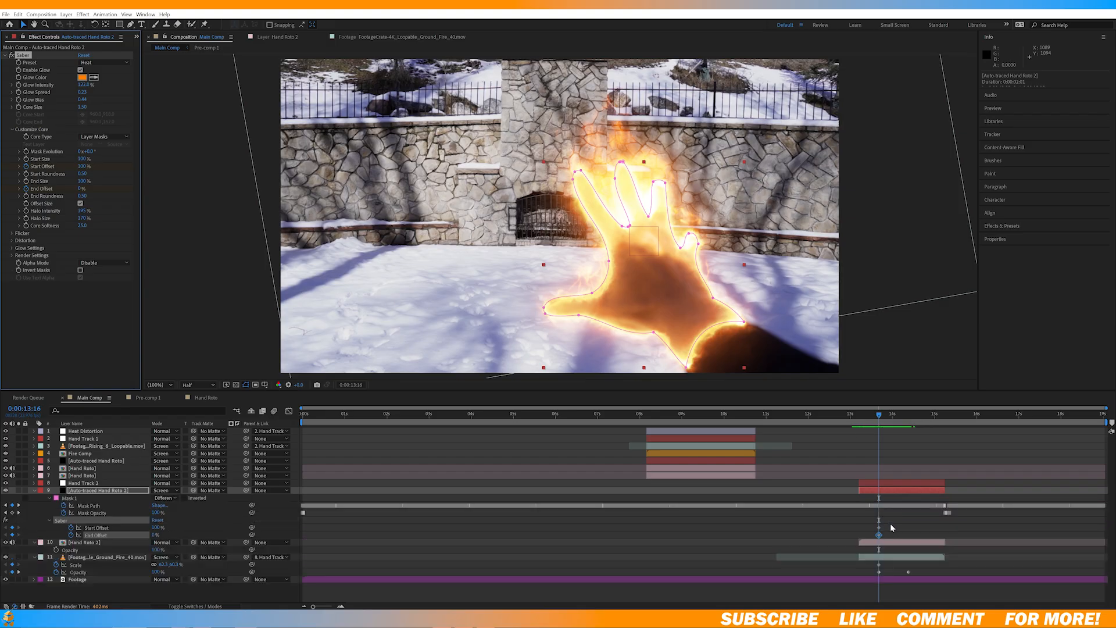
Step: Keyframe Saber's Start Offset to 0% at 0:00:13:16 and remove the End Offset keyframes
{"action": "left_click_drag", "start_coordinate": [889, 526], "coordinate": [875, 542]}
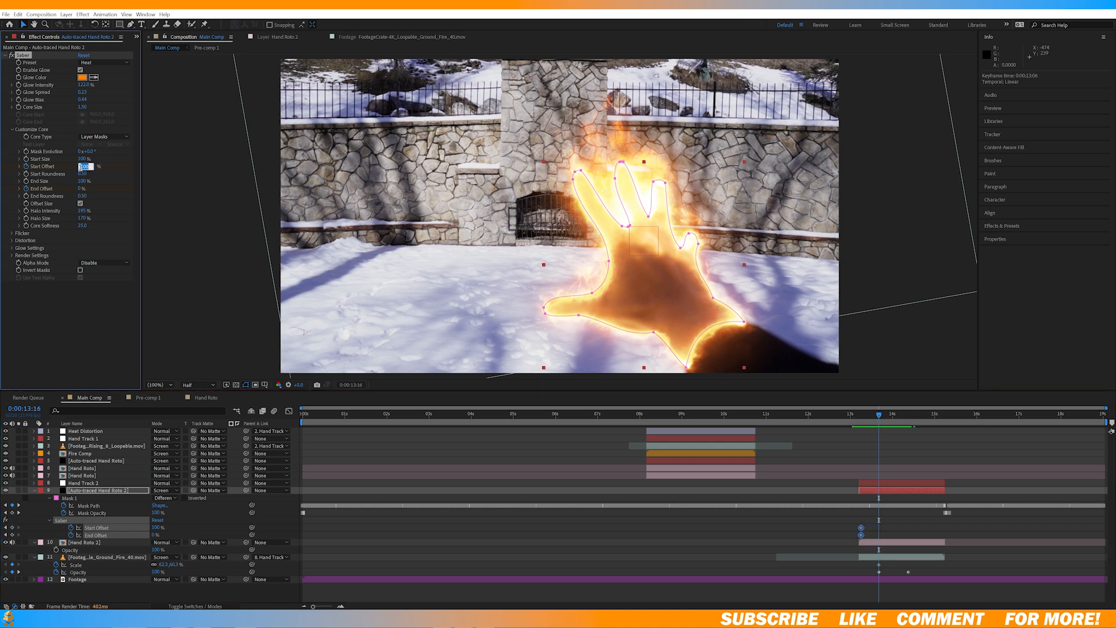
{"action": "left_click_drag", "start_coordinate": [80, 168], "coordinate": [351, 182]}
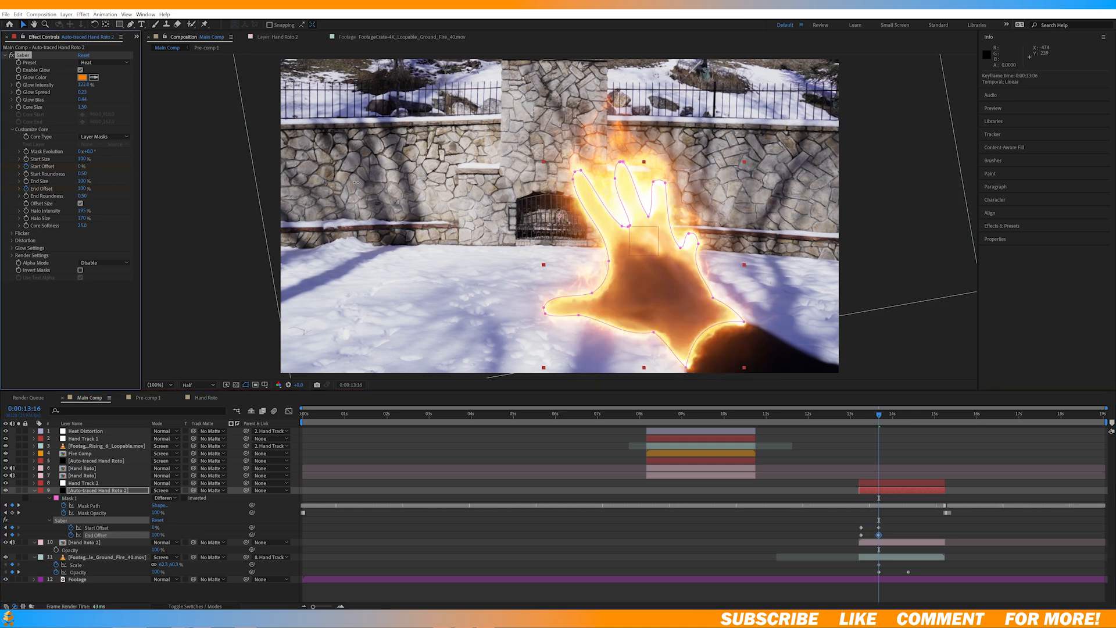
{"action": "key", "text": "ctrl+z"}
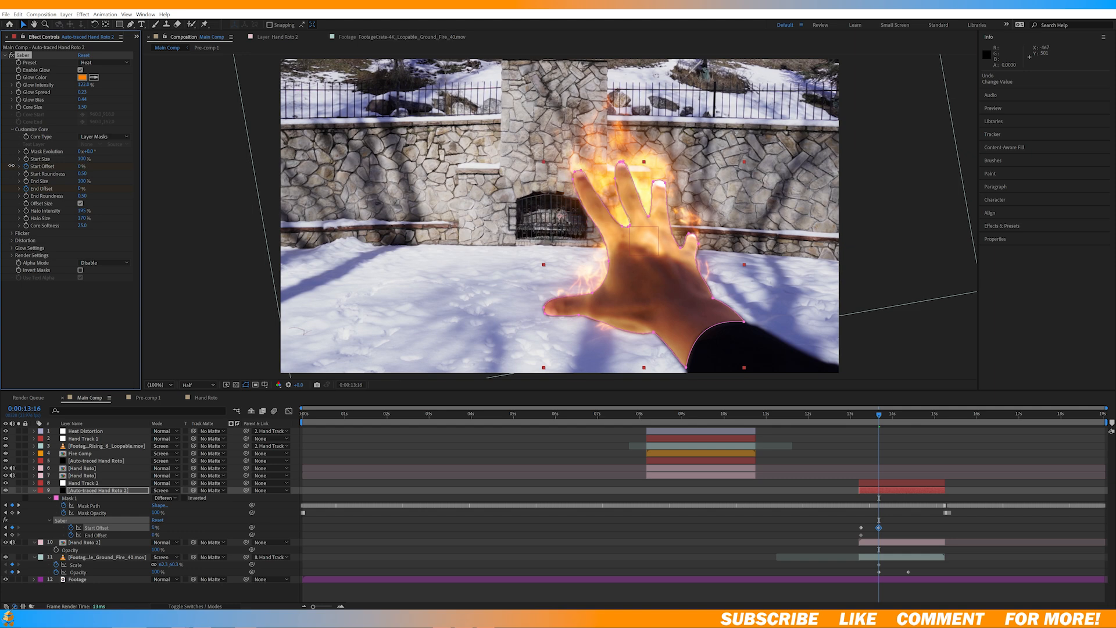
{"action": "left_click", "coordinate": [82, 535]}
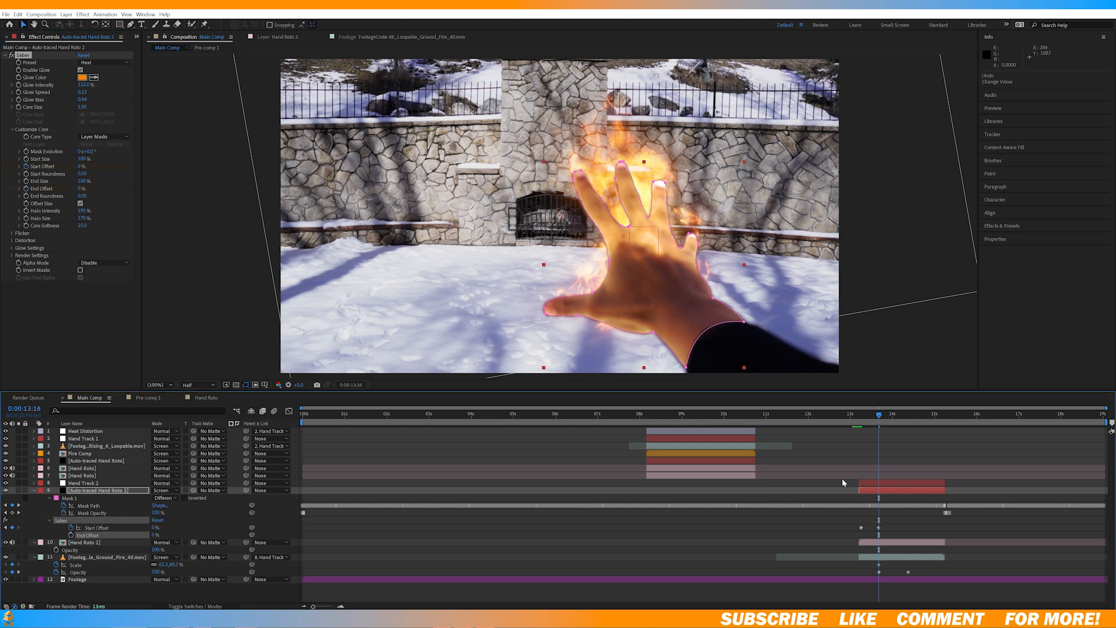
Step: Preview the Saber glow animation and add an opacity keyframe to Auto-traced Hand Roto 2 at 0:00:13:05
{"action": "key", "text": "space"}
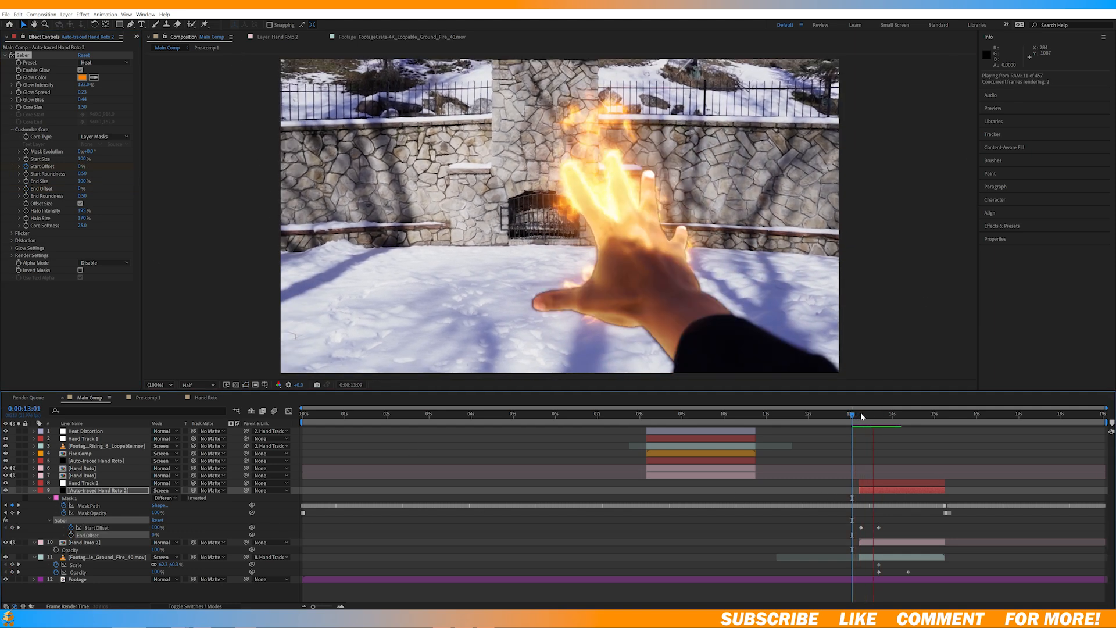
{"action": "key", "text": "space"}
{"action": "key", "text": "alt+shift+t"}
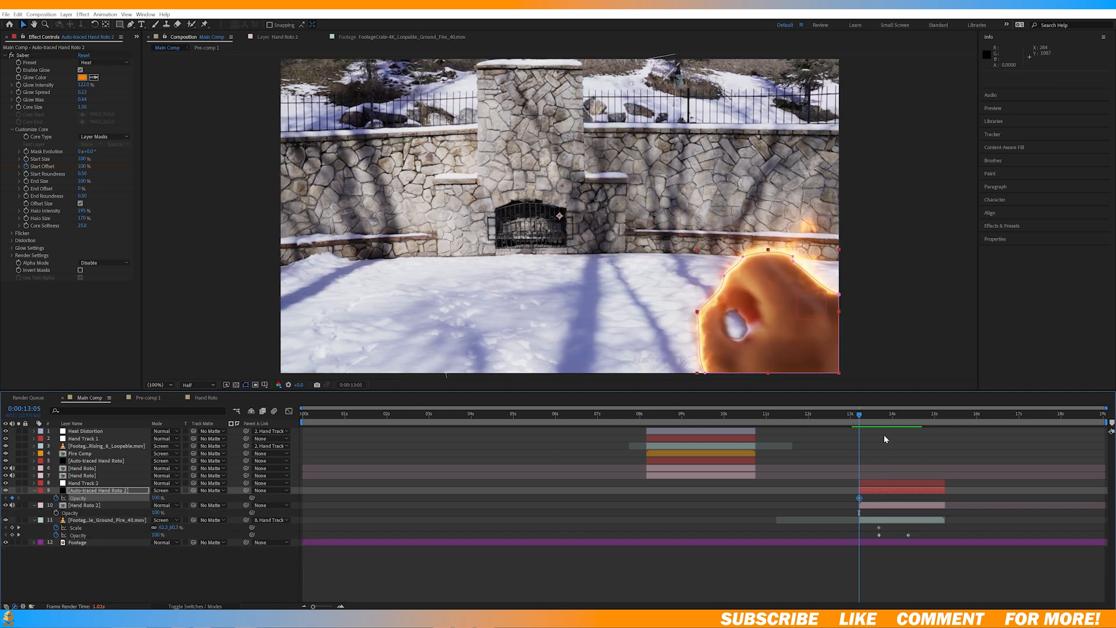
{"action": "left_click_drag", "start_coordinate": [866, 419], "coordinate": [897, 422]}
Step: Create an adjustment layer, place it directly above Hand Track 2 and name it Heat Distortion 2
{"action": "right_click", "coordinate": [113, 556]}
{"action": "mouse_move", "coordinate": [131, 438]}
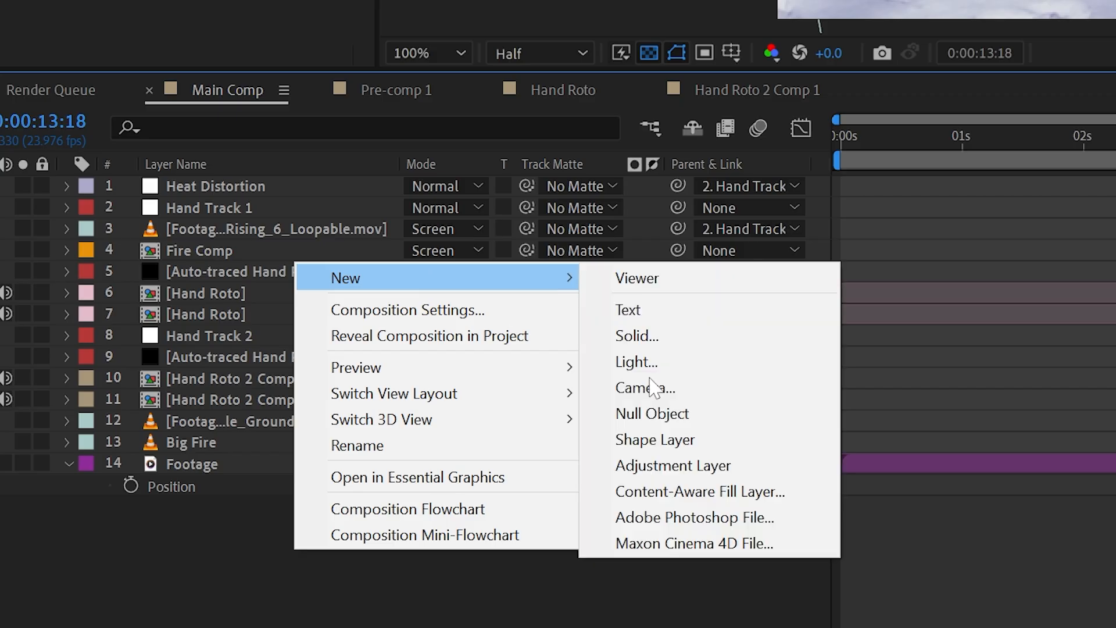
{"action": "left_click", "coordinate": [262, 526]}
{"action": "left_click_drag", "start_coordinate": [96, 431], "coordinate": [97, 480]}
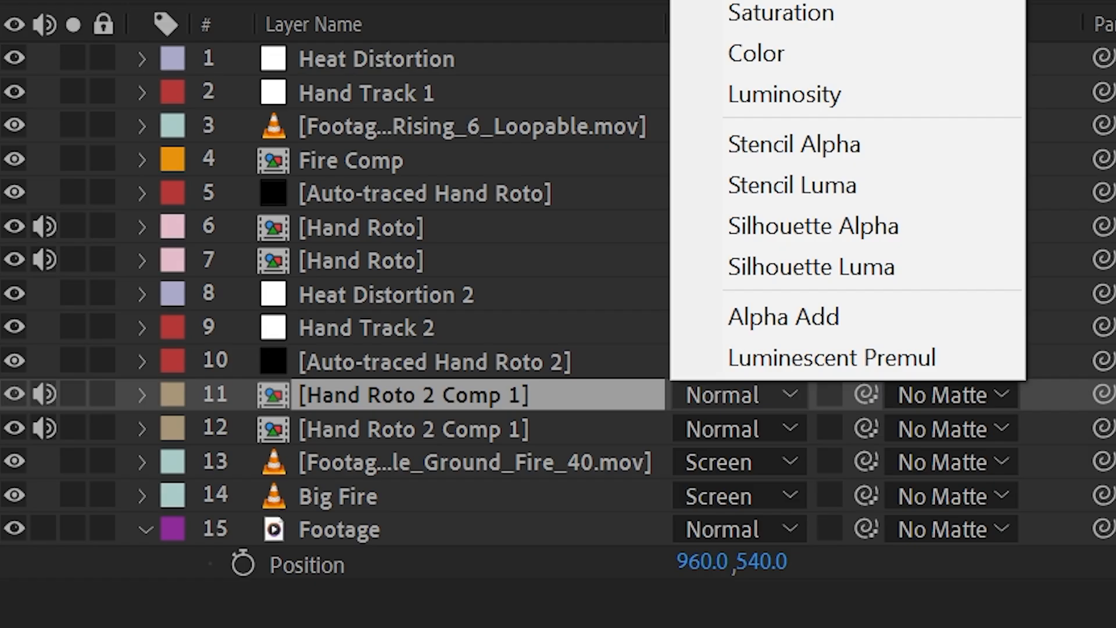
Step: Animate the Exposure effect on the upper Hand Roto 2 Comp 1 layer from 2.09 down to a lower value at 0:00:14:22
{"action": "left_click", "coordinate": [169, 308]}
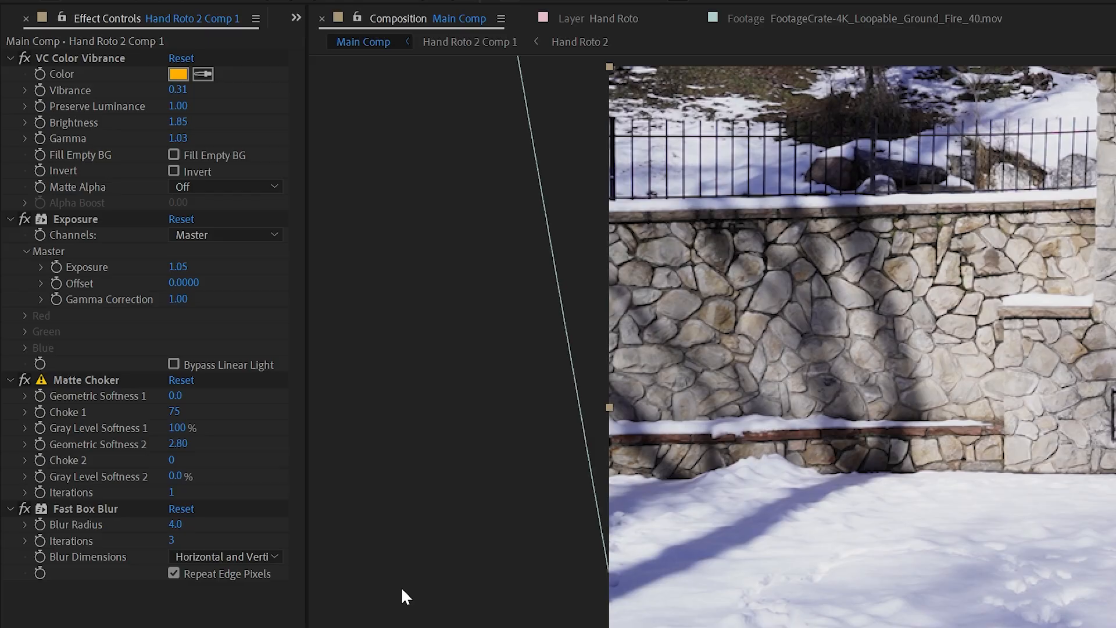
{"action": "left_click_drag", "start_coordinate": [177, 267], "coordinate": [181, 273]}
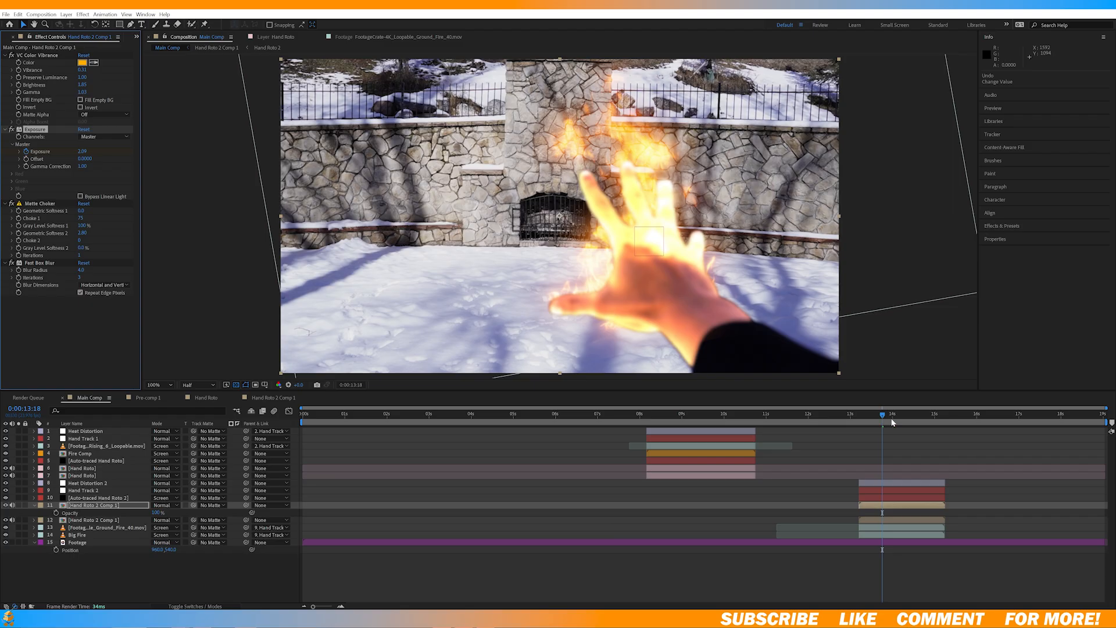
{"action": "left_click_drag", "start_coordinate": [890, 420], "coordinate": [932, 423]}
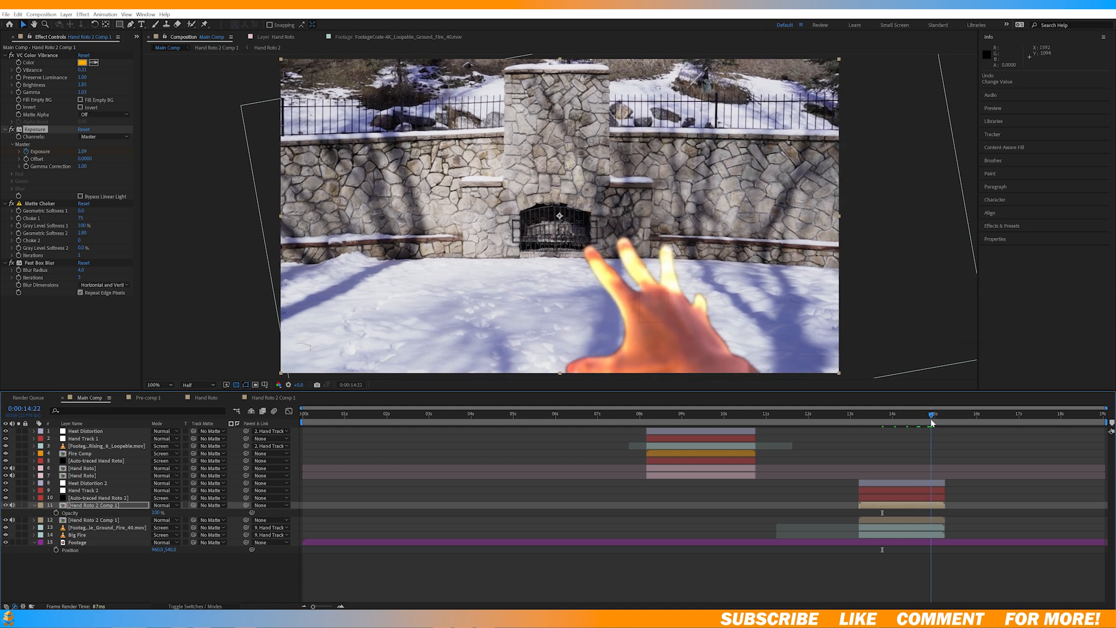
{"action": "left_click_drag", "start_coordinate": [84, 153], "coordinate": [39, 152]}
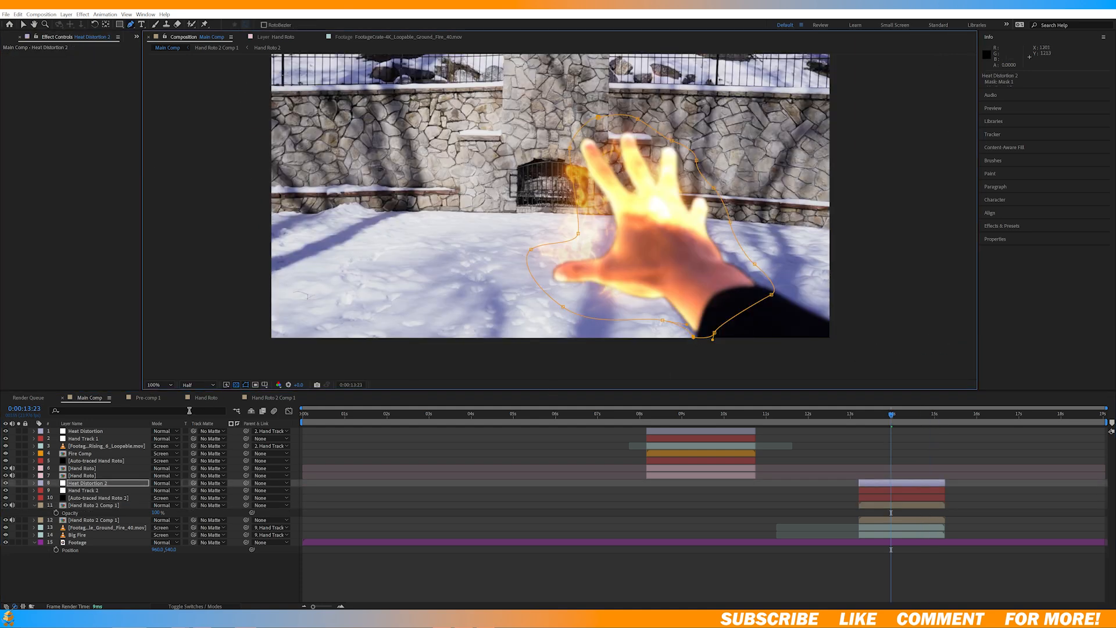
Step: Reuse the first Heat Distortion effect on the masked Heat Distortion 2 layer and parent that layer to Hand Track 2
{"action": "left_click", "coordinate": [114, 433]}
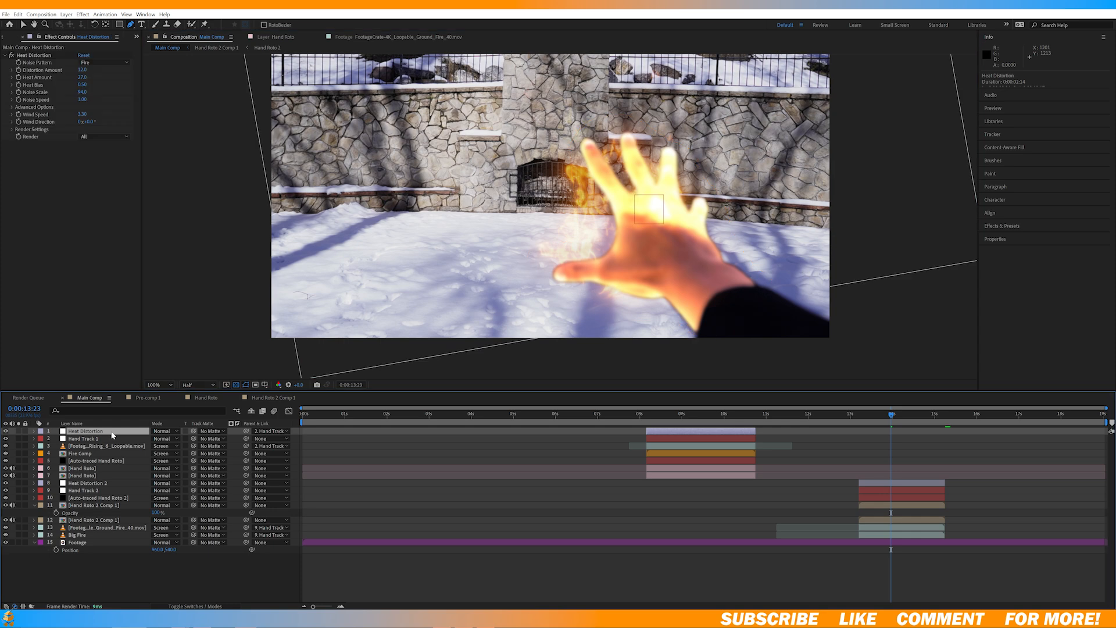
{"action": "left_click", "coordinate": [907, 483]}
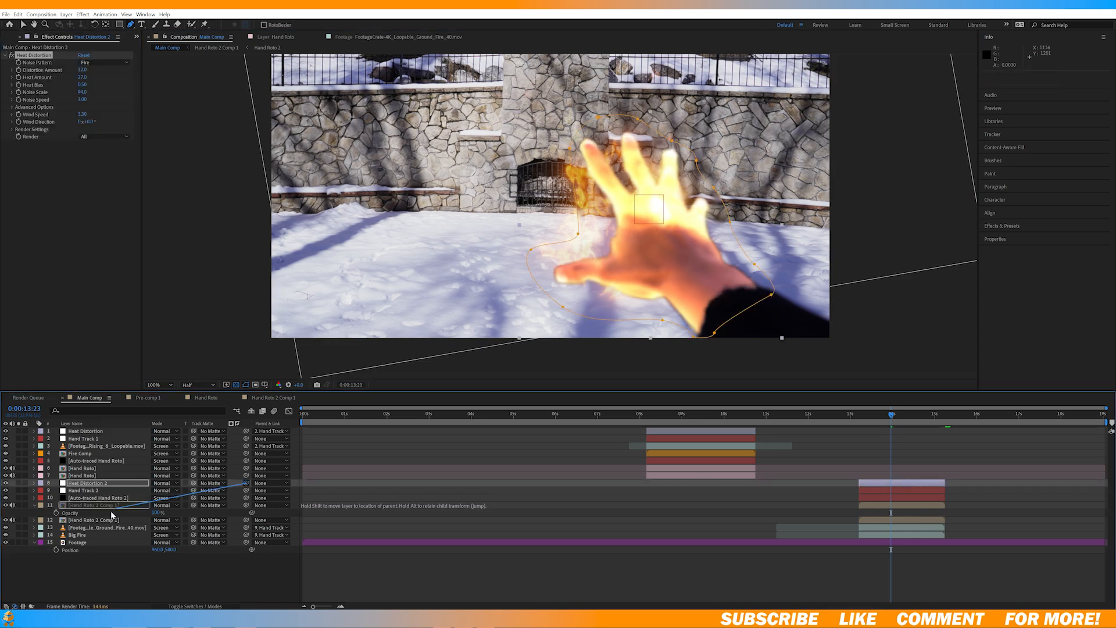
{"action": "key", "text": "f"}
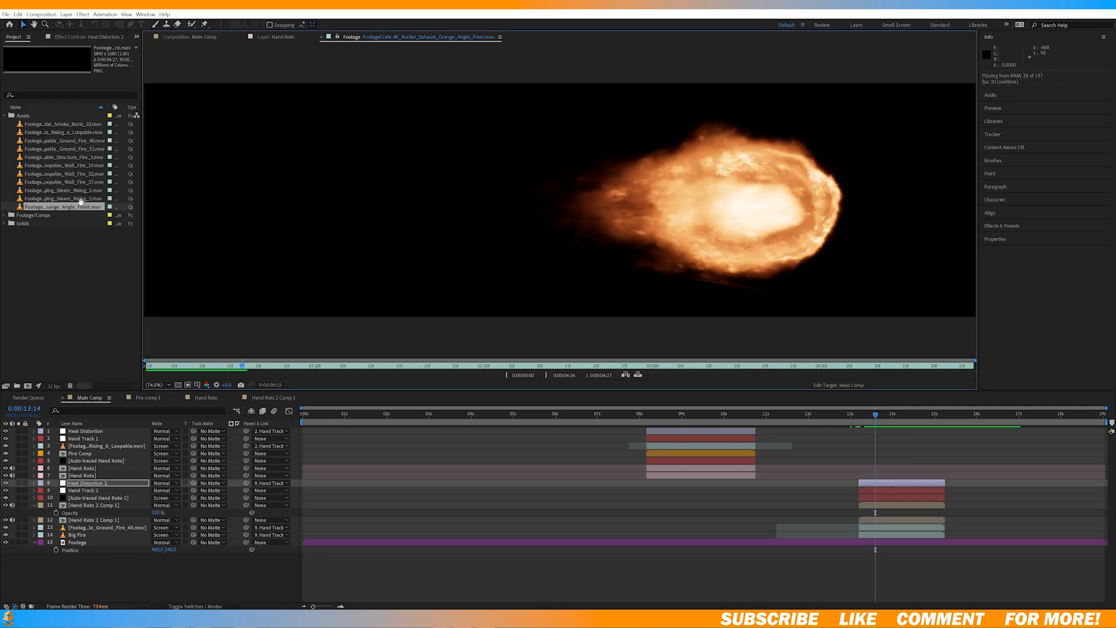
Step: Add the Rocket Exhaust Orange Angle Front clip between Big Fire and Footage, and flip it horizontally
{"action": "left_click_drag", "start_coordinate": [63, 206], "coordinate": [139, 543]}
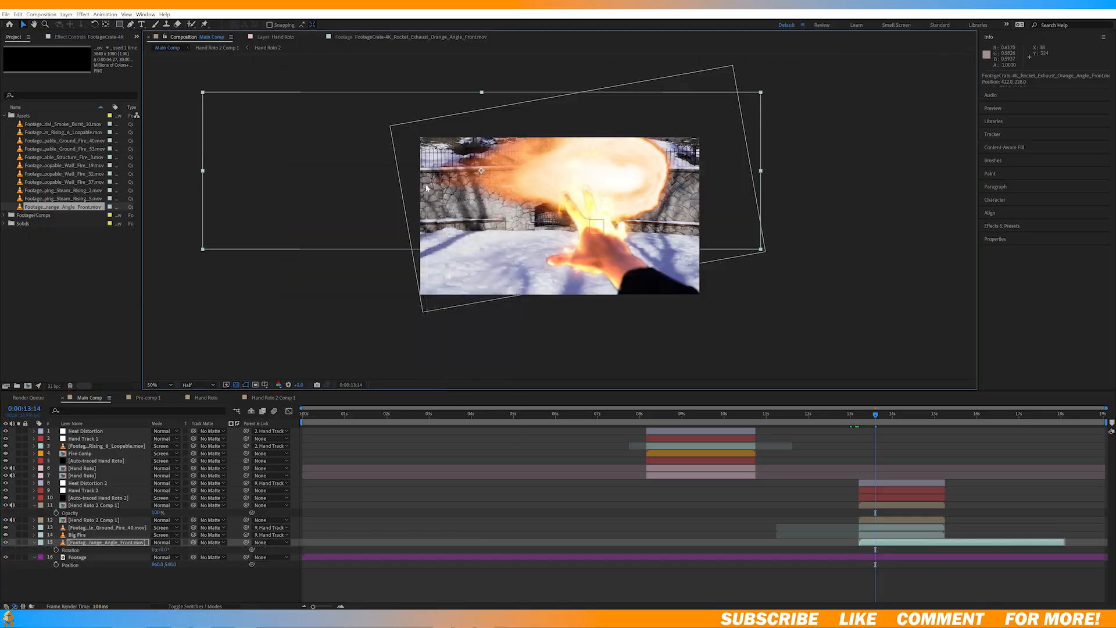
{"action": "right_click", "coordinate": [425, 184]}
{"action": "mouse_move", "coordinate": [336, 232]}
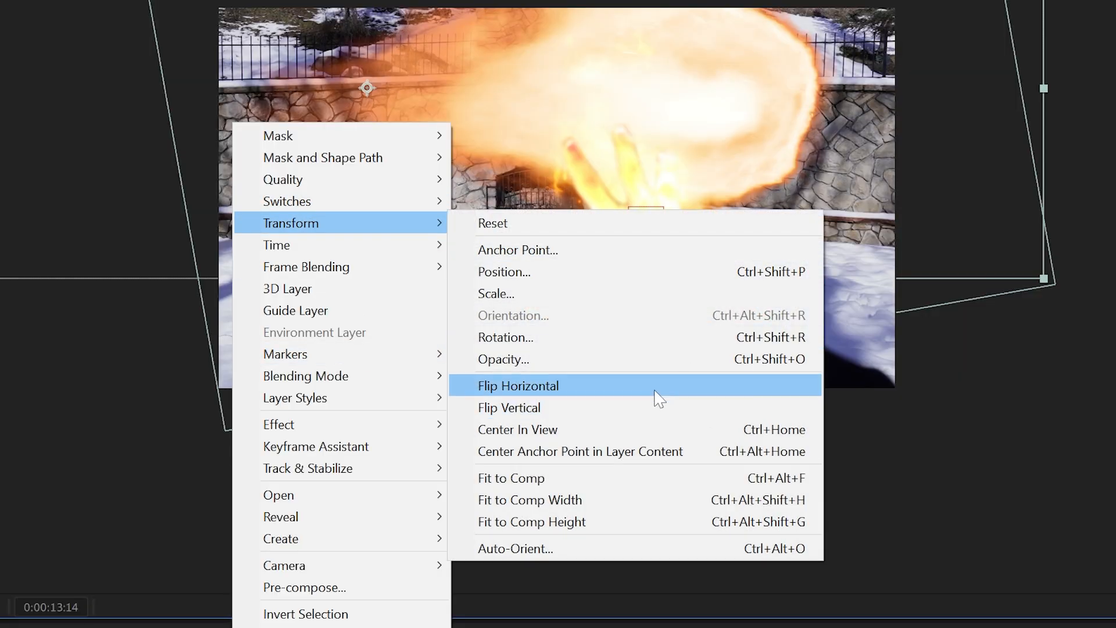
{"action": "left_click", "coordinate": [656, 393]}
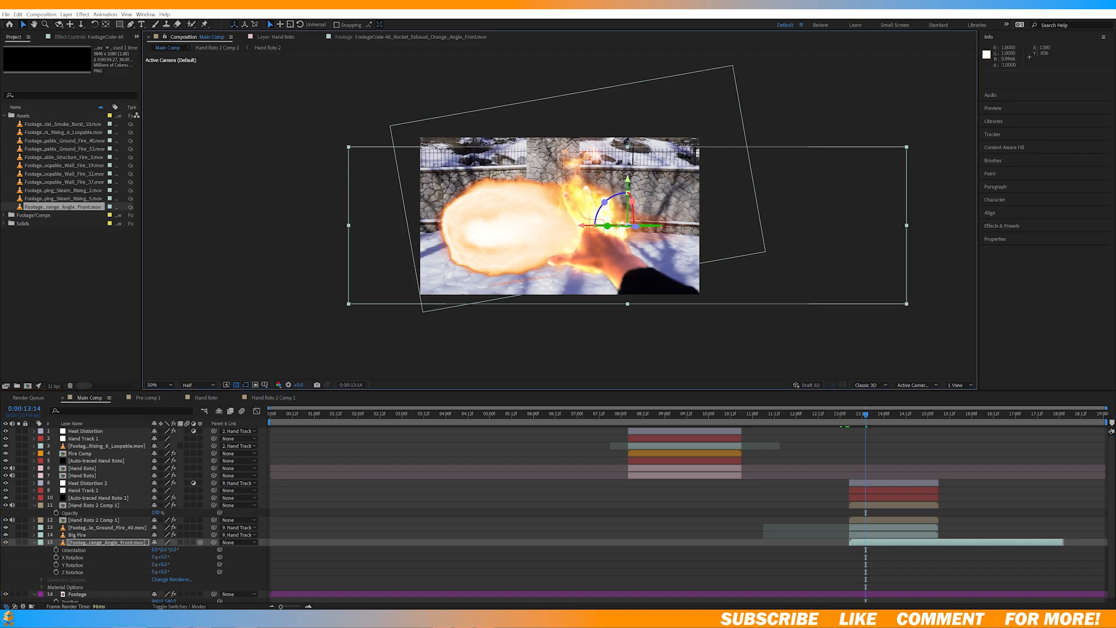
Step: Rotate the 3D rocket exhaust clip around its Y axis to aim the fireball toward the fireplace
{"action": "left_click_drag", "start_coordinate": [604, 226], "coordinate": [595, 228]}
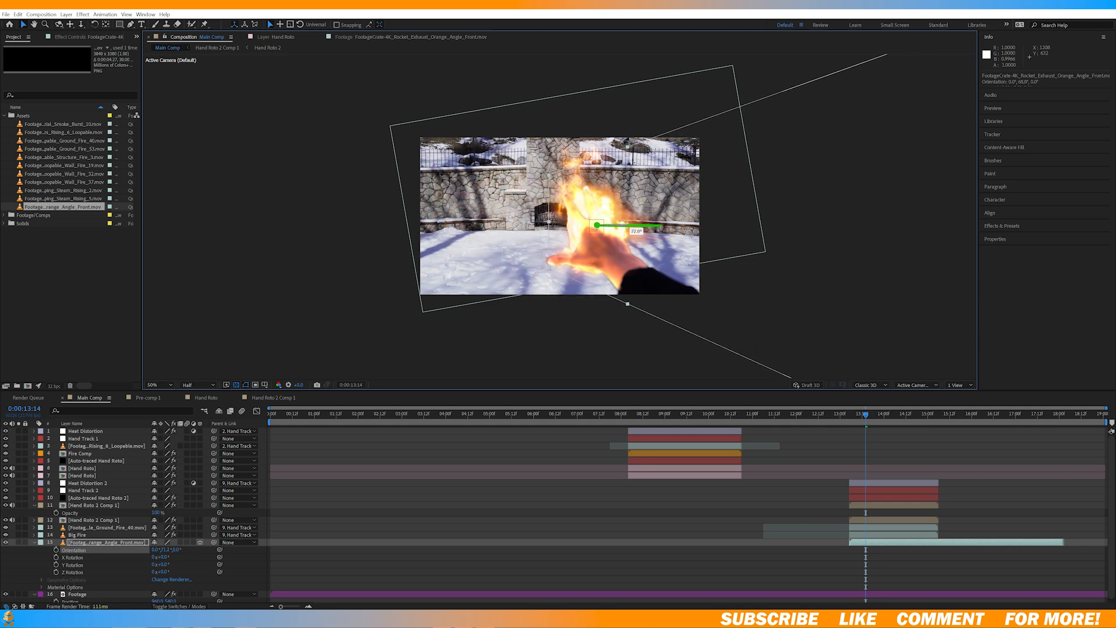
{"action": "left_click_drag", "start_coordinate": [690, 222], "coordinate": [669, 224]}
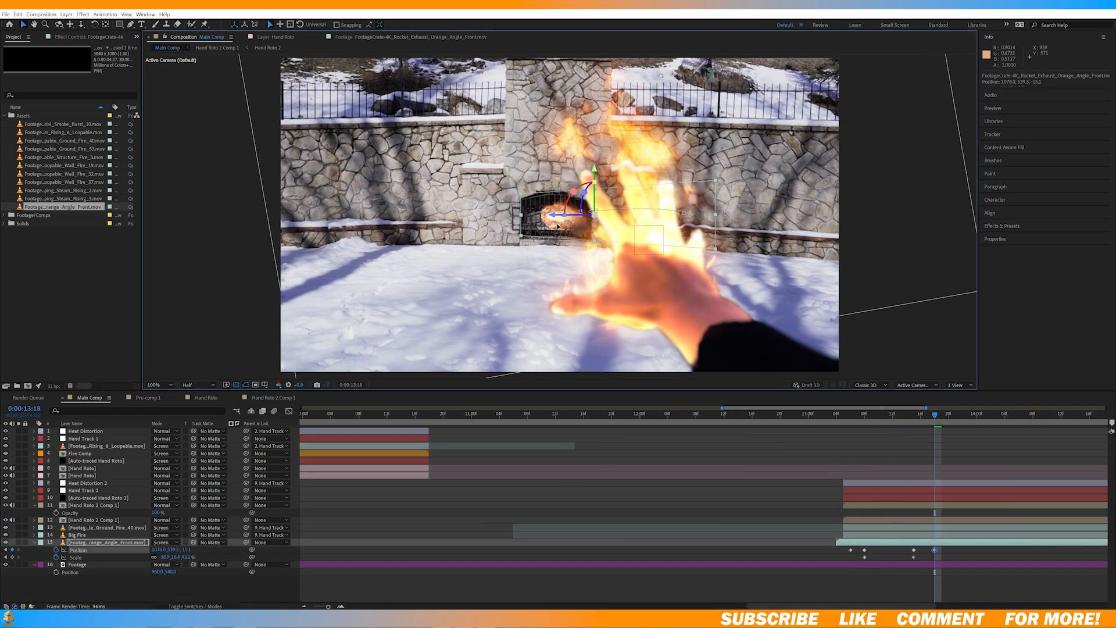
Step: Ease the rocket exhaust clip's keyframes, move its opacity keyframe slightly earlier and check the timing
{"action": "left_click", "coordinate": [817, 413]}
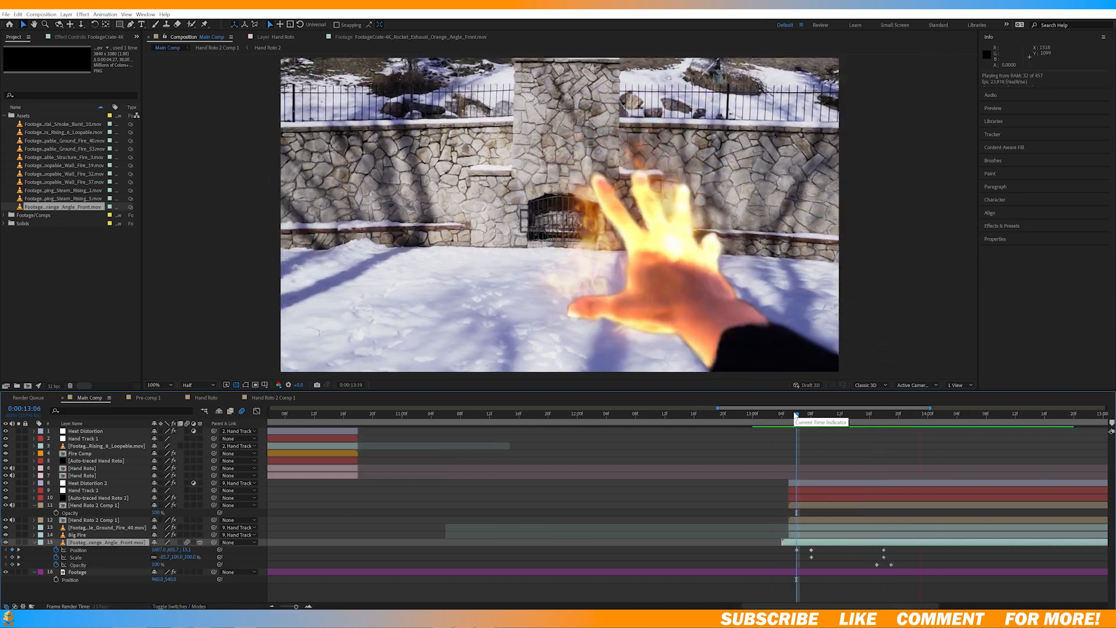
{"action": "left_click", "coordinate": [802, 414]}
{"action": "left_click", "coordinate": [884, 413]}
{"action": "key", "text": "F9"}
{"action": "mouse_move", "coordinate": [884, 569]}
{"action": "left_mouse_down"}
{"action": "mouse_move", "coordinate": [791, 546]}
{"action": "mouse_move", "coordinate": [869, 564]}
{"action": "left_mouse_up"}
{"action": "left_click", "coordinate": [870, 415]}
{"action": "left_click", "coordinate": [855, 415]}
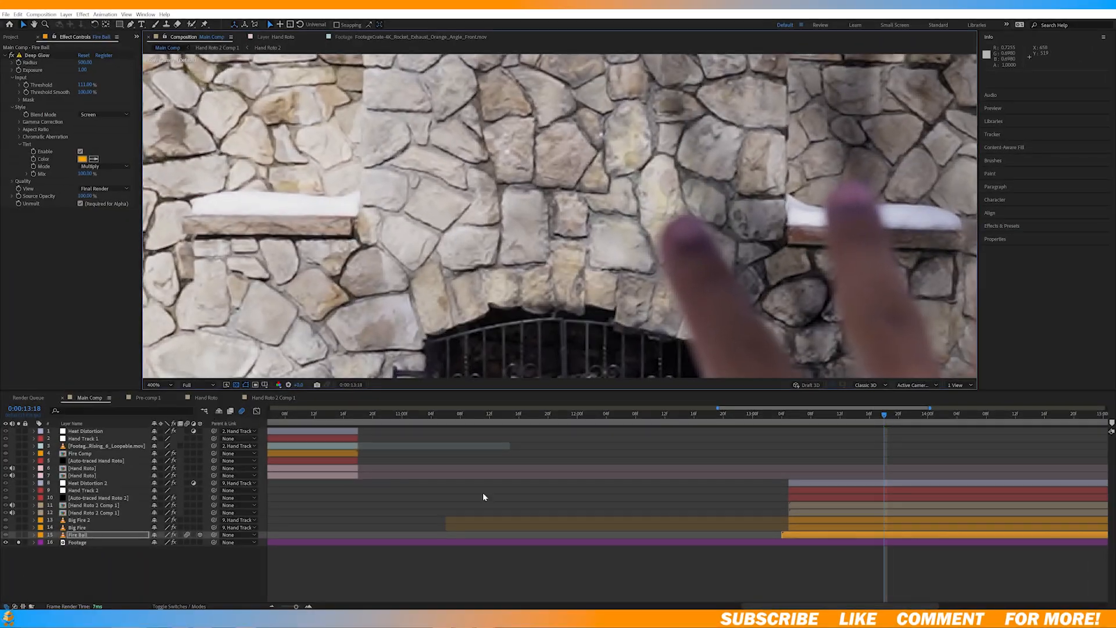
Step: Create a null object and rename it Fire Track
{"action": "right_click", "coordinate": [209, 469]}
{"action": "left_click", "coordinate": [375, 526]}
{"action": "key", "text": "Return"}
{"action": "type", "text": "Fire Track"}
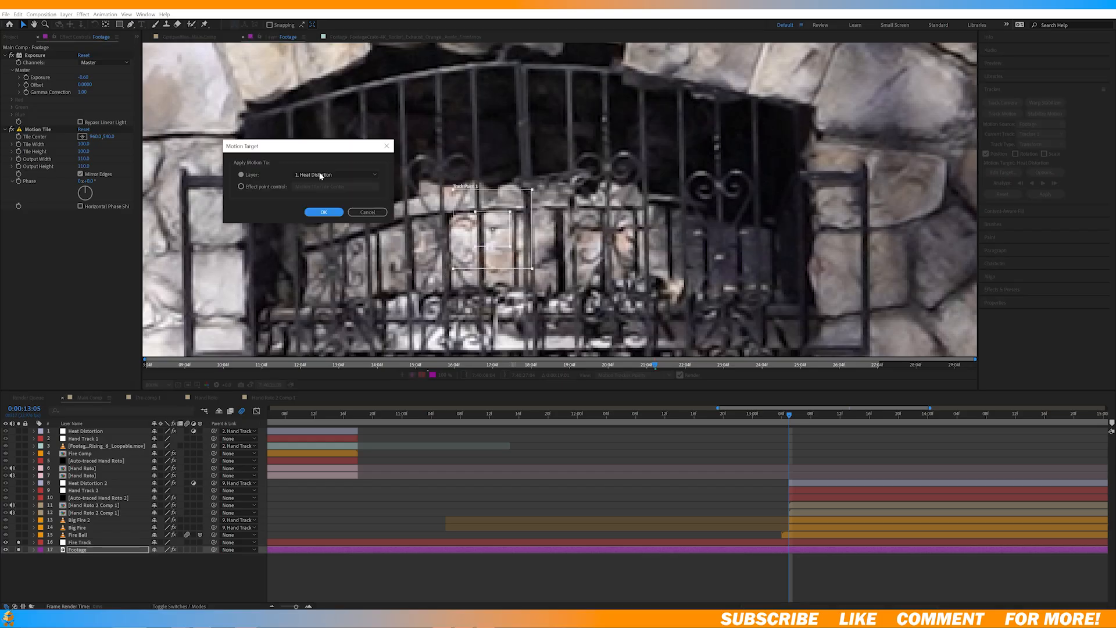
Step: Target the fireplace motion track to the Fire Track layer and apply the tracking data
{"action": "left_click", "coordinate": [320, 176]}
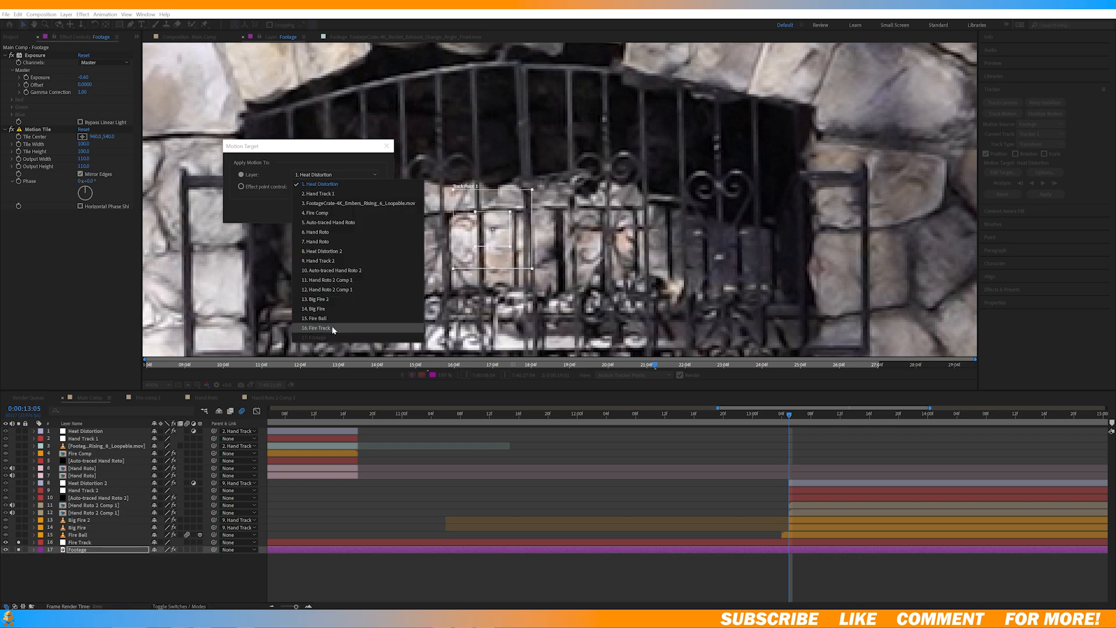
{"action": "left_click", "coordinate": [332, 328]}
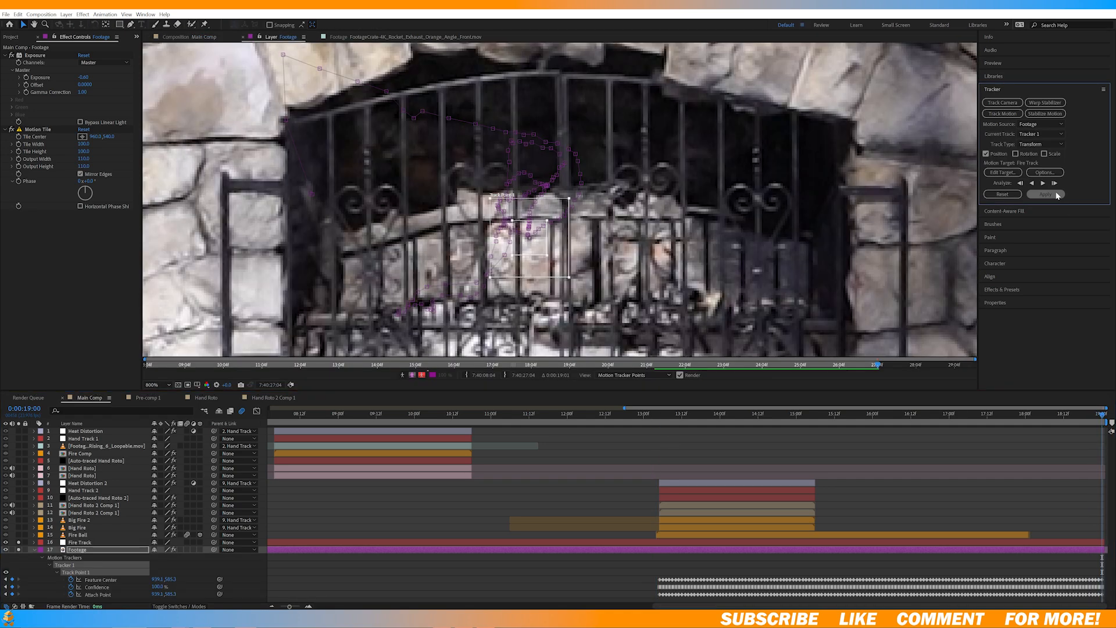
{"action": "left_click", "coordinate": [1047, 194]}
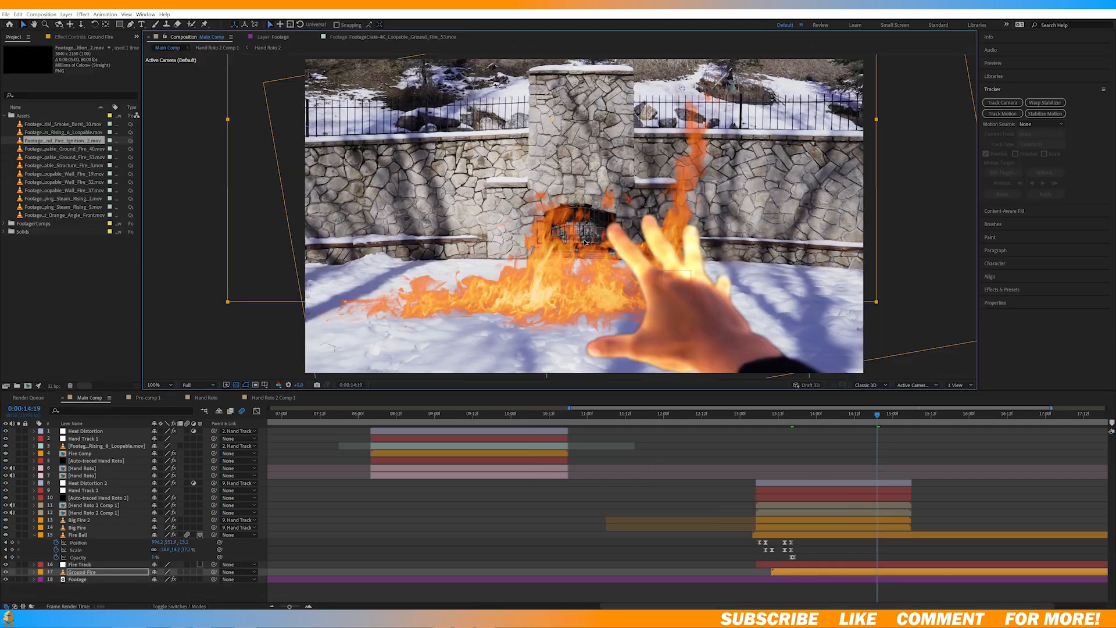
Step: Set the Ground Fire layer's blending mode to Screen and parent it to Fire Track
{"action": "left_click", "coordinate": [172, 574]}
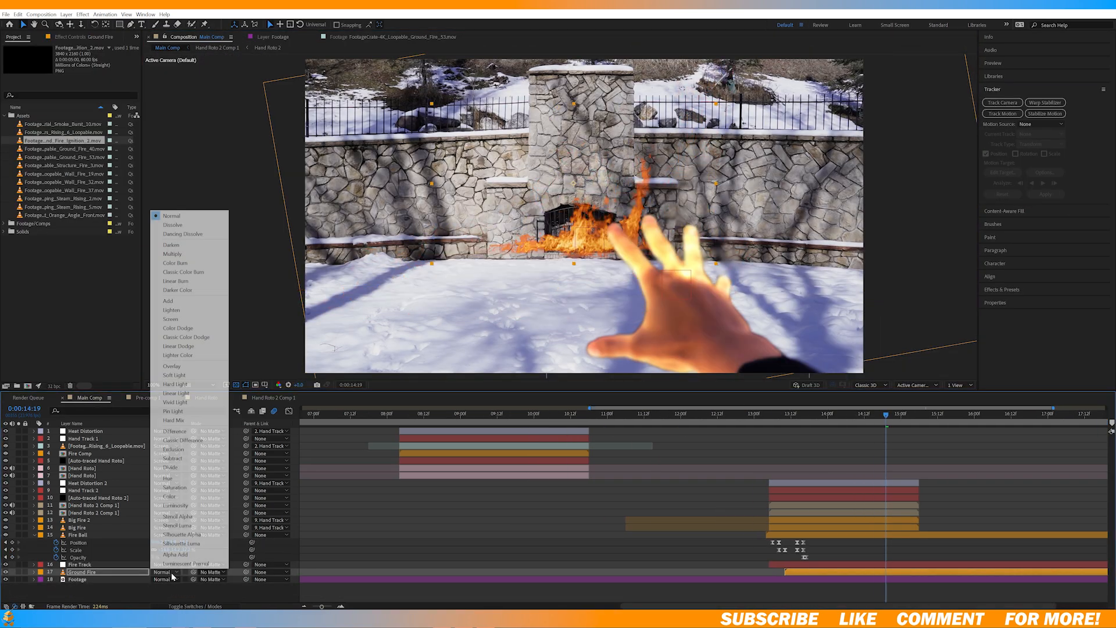
{"action": "left_click", "coordinate": [171, 319]}
{"action": "left_click_drag", "start_coordinate": [246, 573], "coordinate": [97, 572]}
Step: Duplicate the Footage layer and rename the copy Fireplace Roto
{"action": "left_click_drag", "start_coordinate": [308, 446], "coordinate": [308, 441]}
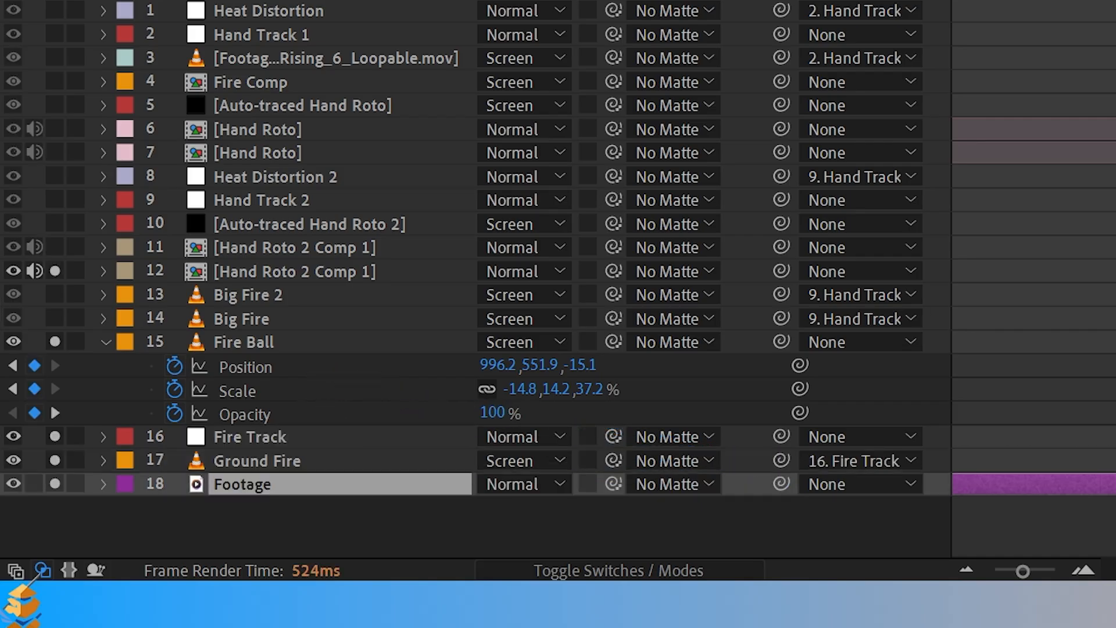
{"action": "key", "text": "ctrl+d"}
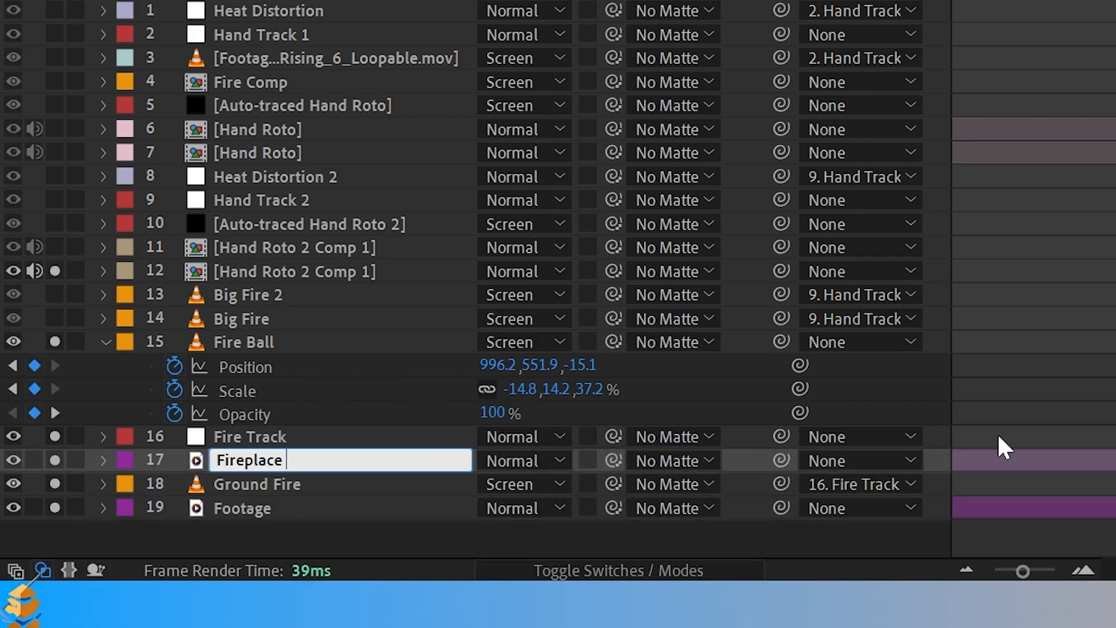
{"action": "type", "text": "Roto"}
{"action": "key", "text": "Return"}
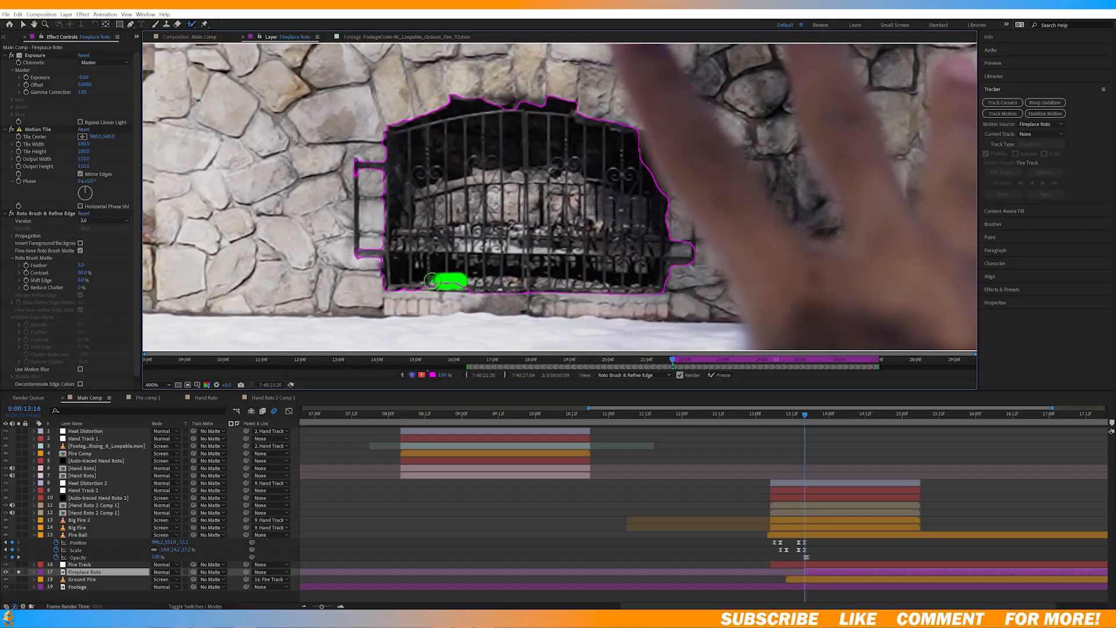
Step: Adjust the Roto Brush matte contrast and refine the selection along the upper part of the fireplace opening
{"action": "left_click_drag", "start_coordinate": [85, 114], "coordinate": [97, 118]}
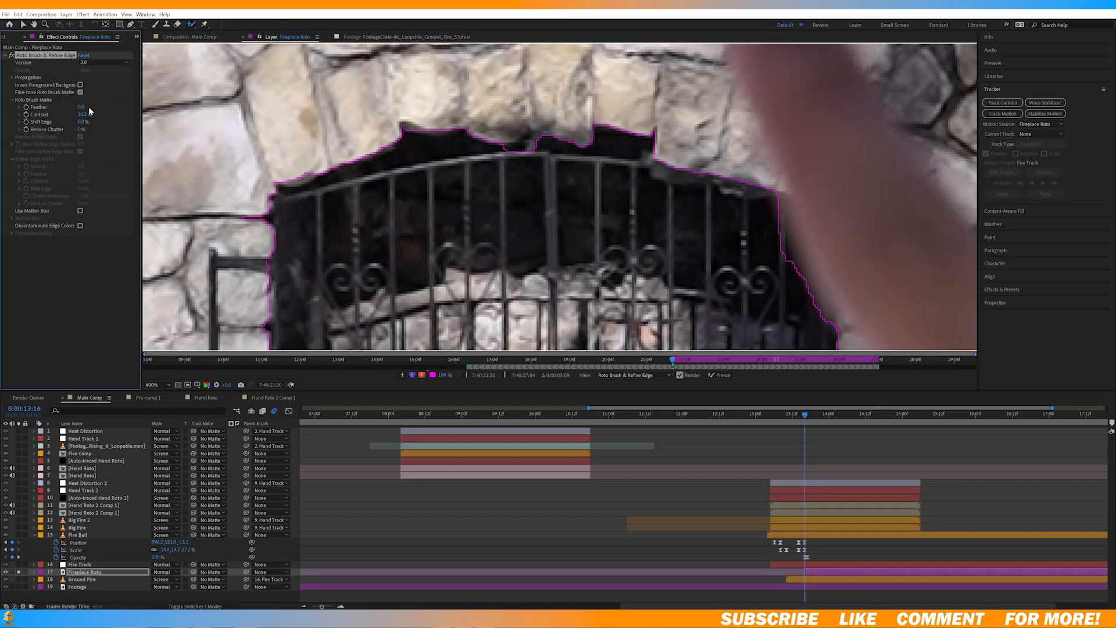
{"action": "left_click_drag", "start_coordinate": [602, 187], "coordinate": [654, 192]}
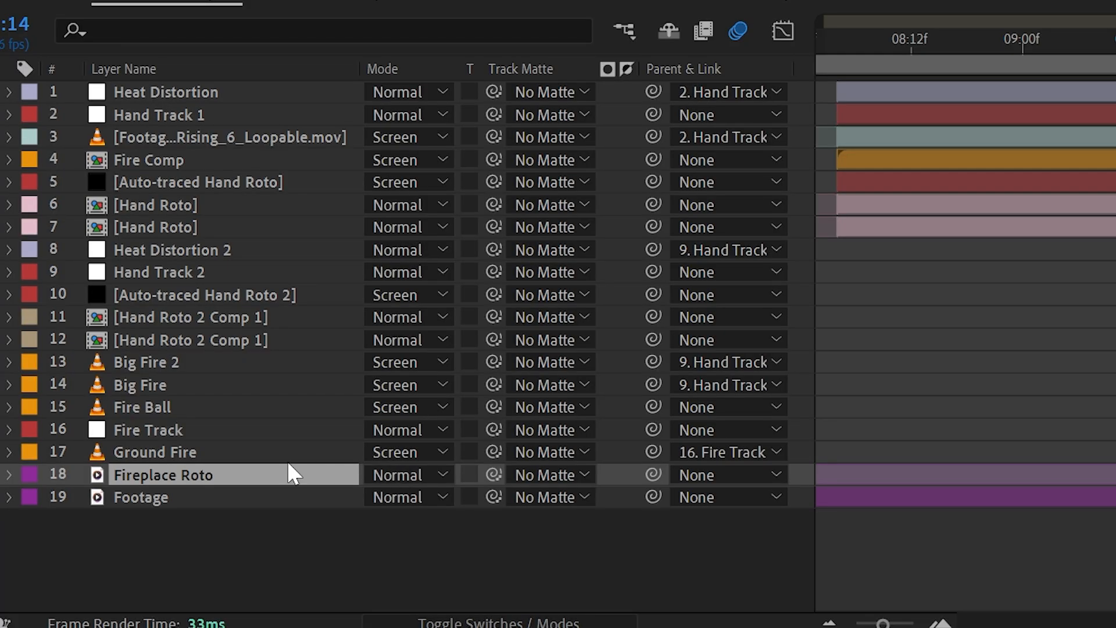
Step: Use Fireplace Roto as the track matte for the Ground Fire layer
{"action": "left_click", "coordinate": [239, 453]}
{"action": "left_click", "coordinate": [544, 453]}
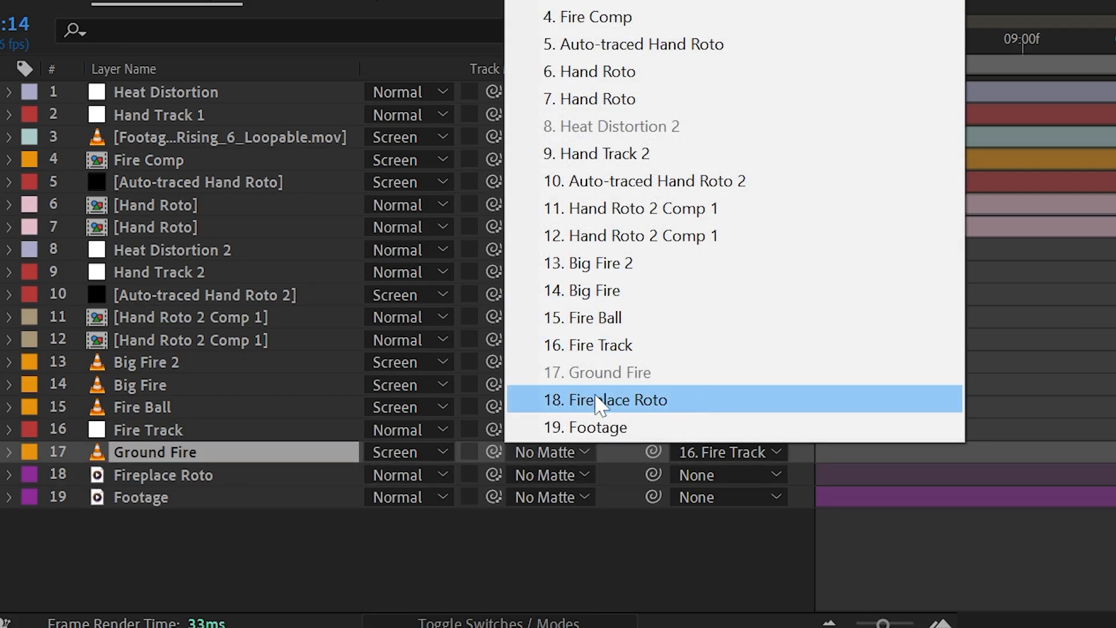
{"action": "left_click", "coordinate": [617, 400]}
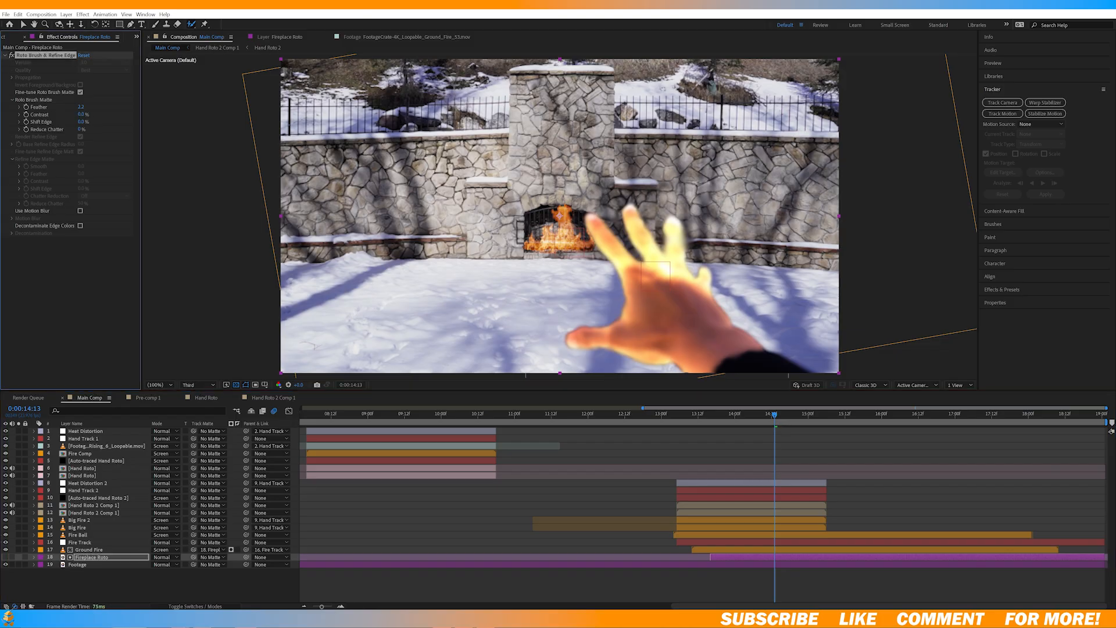
Step: Increase the feather of the Fireplace Roto matte and apply the Color Vibrance effect to that layer
{"action": "left_click_drag", "start_coordinate": [81, 107], "coordinate": [114, 110]}
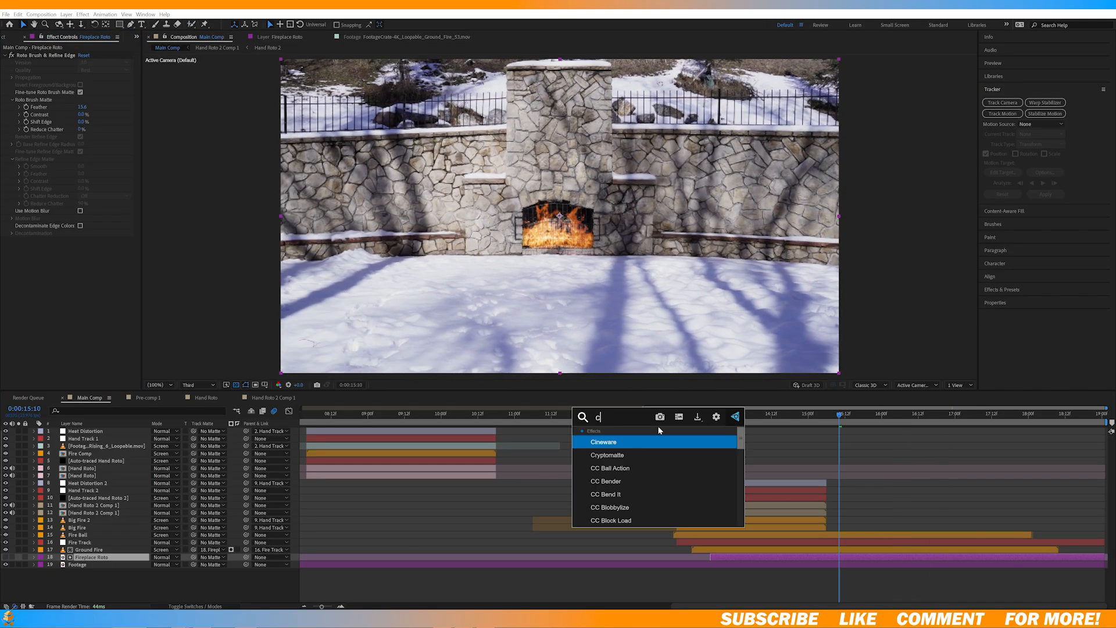
{"action": "type", "text": "r vib"}
{"action": "key", "text": "Return"}
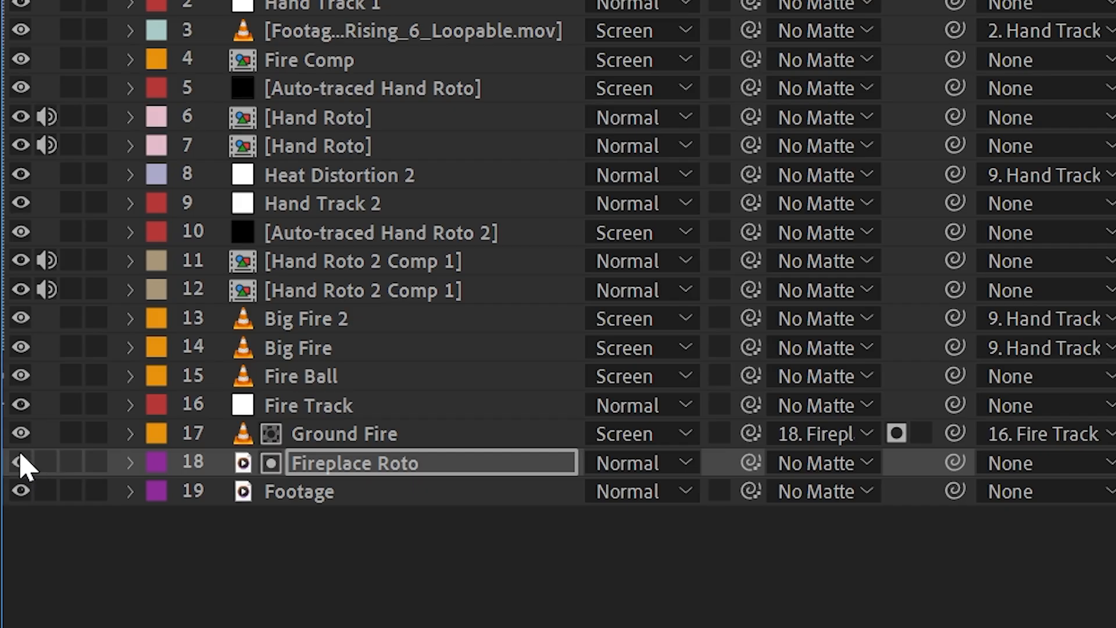
Step: Set the Color Vibrance colour on Fireplace Roto to orange and raise the effect's brightness to about 1.47
{"action": "left_click", "coordinate": [82, 248]}
{"action": "left_click_drag", "start_coordinate": [132, 190], "coordinate": [131, 197]}
{"action": "left_click_drag", "start_coordinate": [84, 271], "coordinate": [113, 271]}
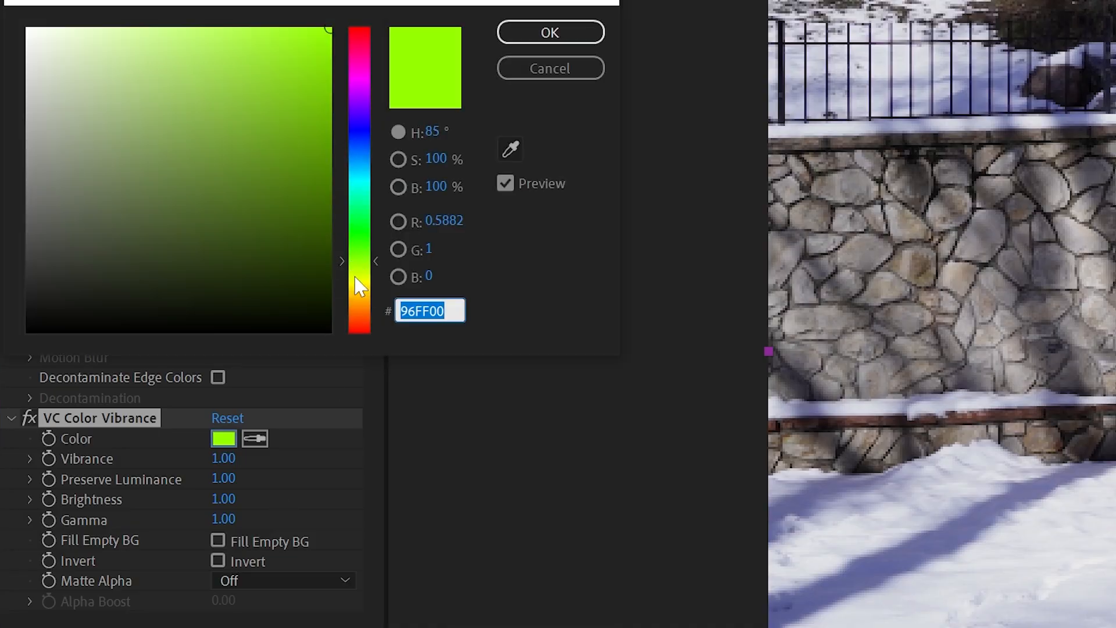
Step: Keyframe the Fireplace Roto layer's opacity so the fireplace fire fades in to 100% after the fireball reaches it
{"action": "left_click_drag", "start_coordinate": [359, 285], "coordinate": [358, 302]}
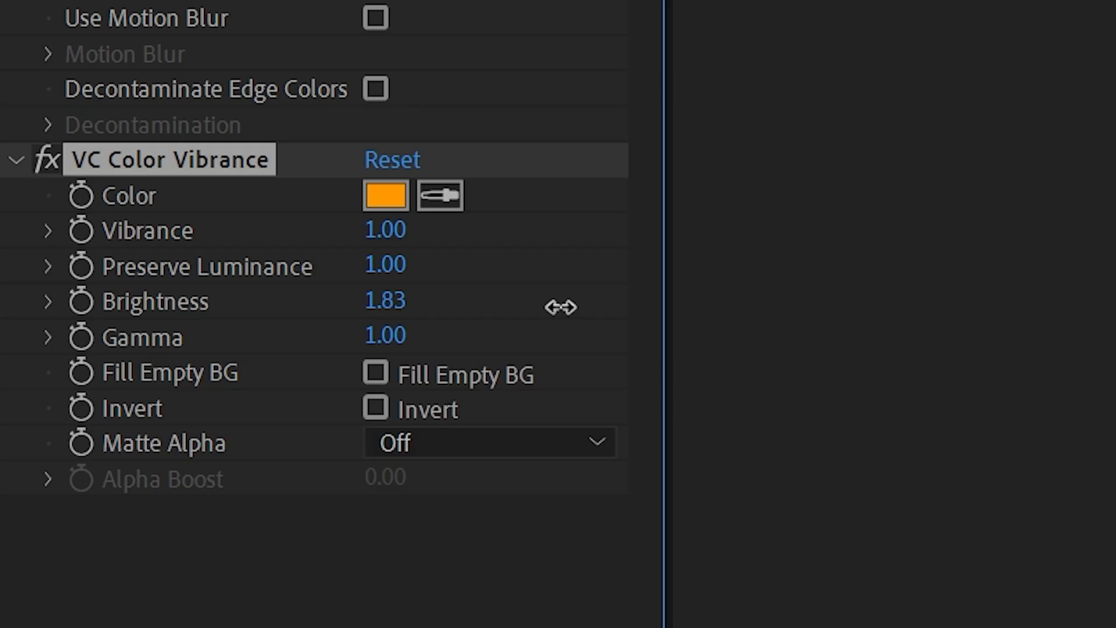
{"action": "left_click_drag", "start_coordinate": [325, 502], "coordinate": [403, 502]}
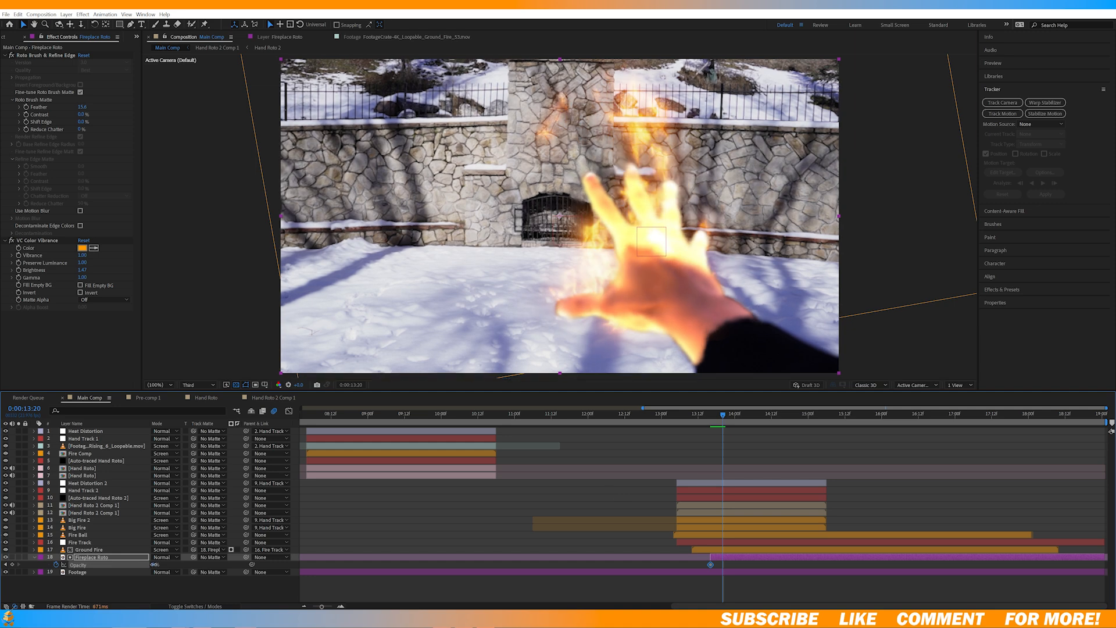
{"action": "left_click_drag", "start_coordinate": [155, 564], "coordinate": [208, 563]}
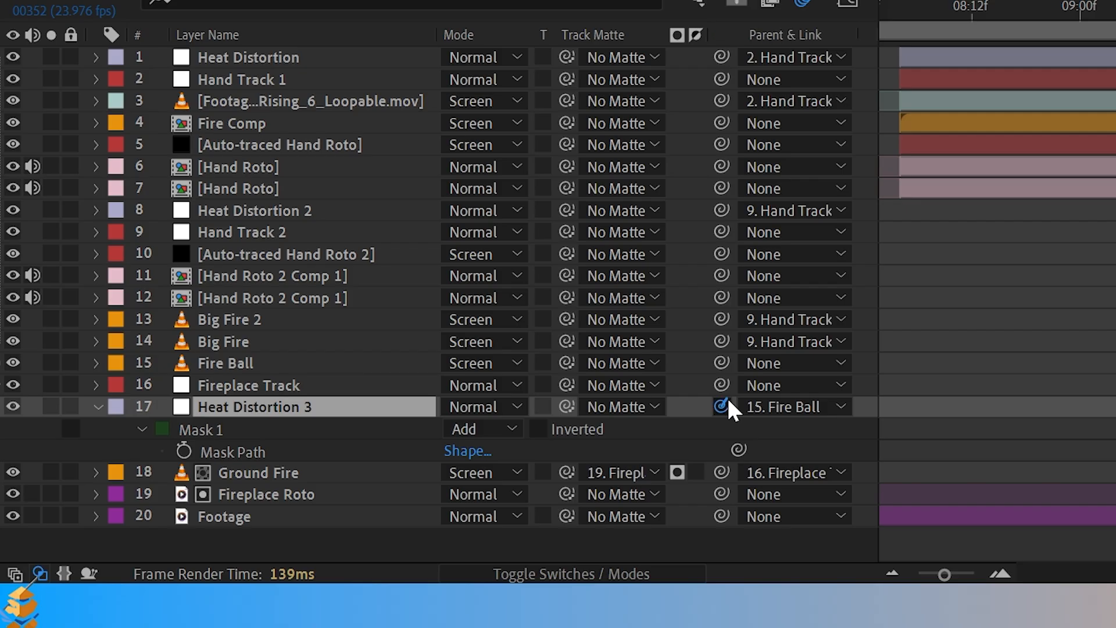
Step: Parent Heat Distortion 3 to the Fireplace Track layer and add the Embers_Rising_6_Loopable clip above Ground Fire
{"action": "left_click_drag", "start_coordinate": [246, 550], "coordinate": [98, 545]}
{"action": "left_click_drag", "start_coordinate": [784, 415], "coordinate": [701, 435]}
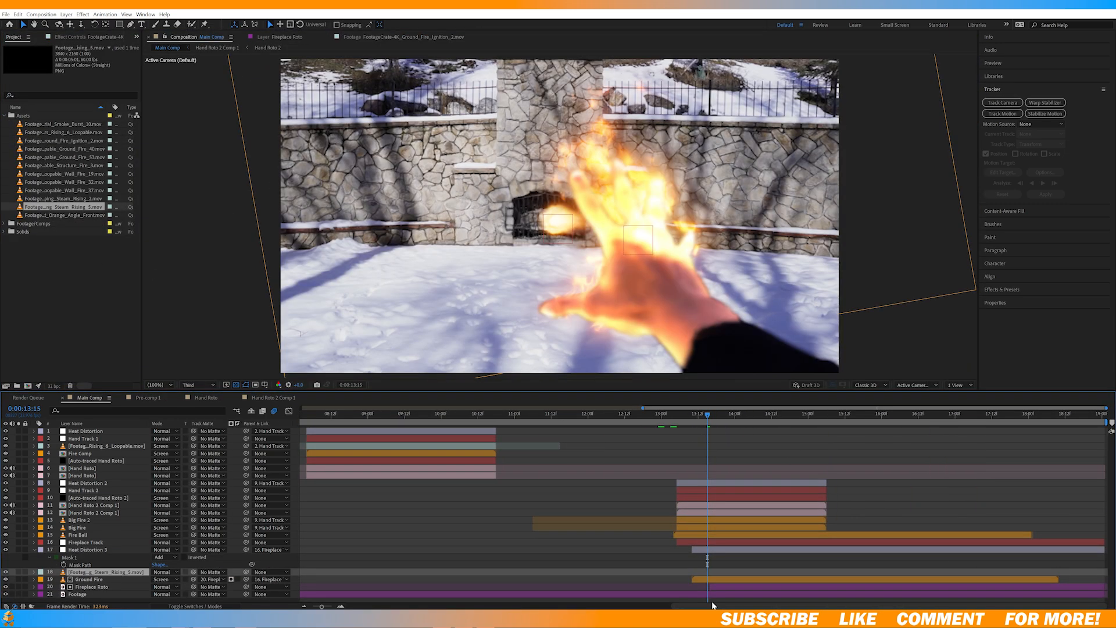
{"action": "left_click_drag", "start_coordinate": [61, 132], "coordinate": [606, 573]}
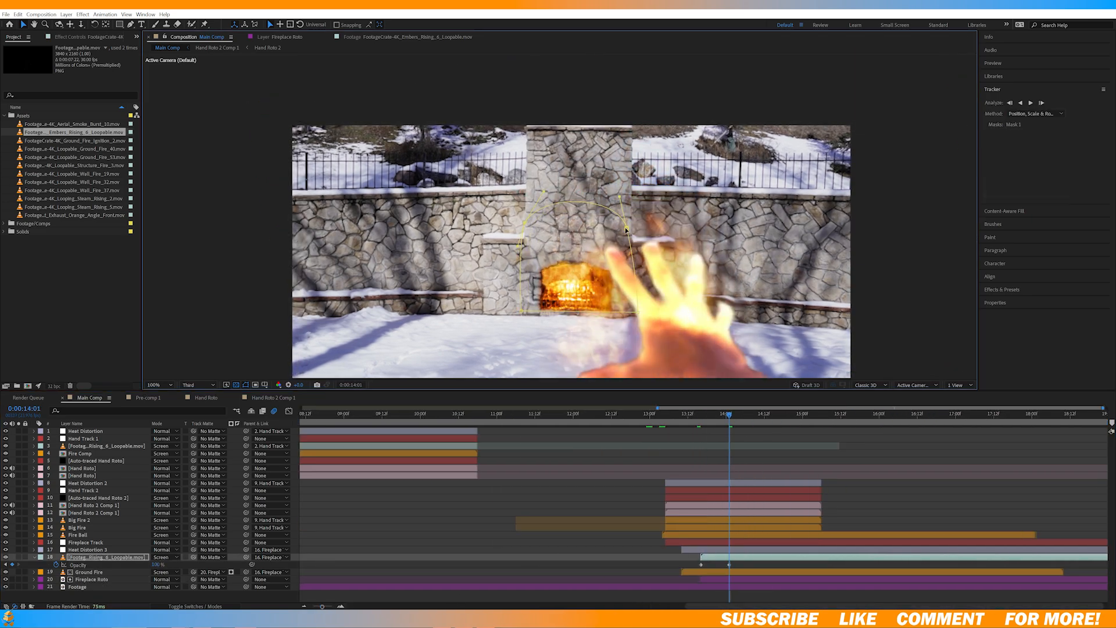
Step: Add the footagecrate-4k-black-powder-burst-1.mov clip to Main Comp above the Fire Ball layer for the launch burst
{"action": "left_click", "coordinate": [162, 385]}
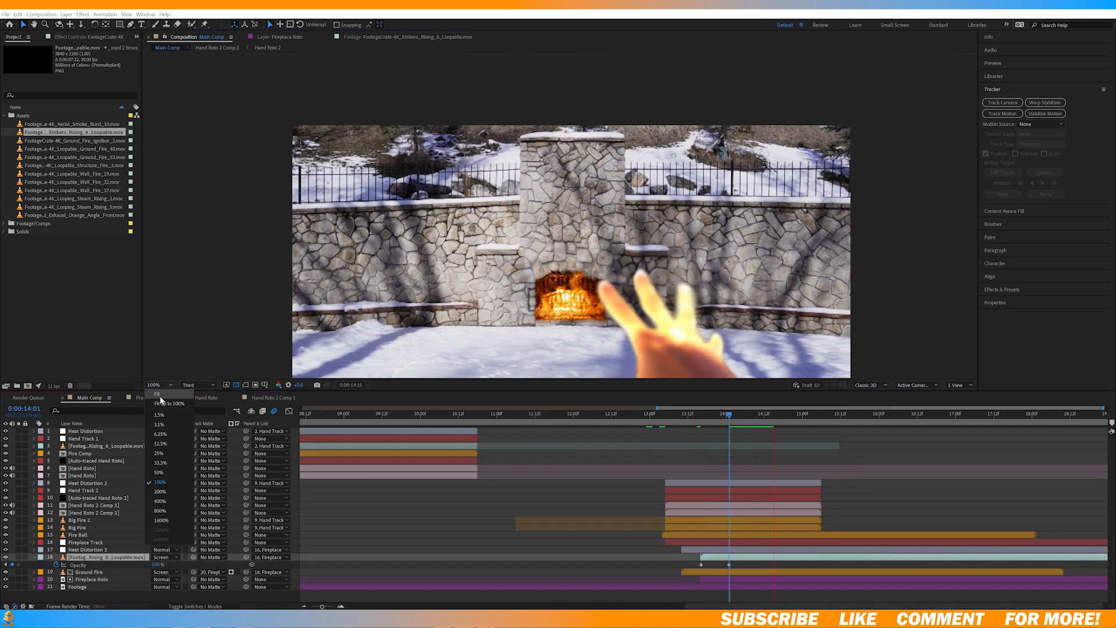
{"action": "left_click", "coordinate": [162, 400]}
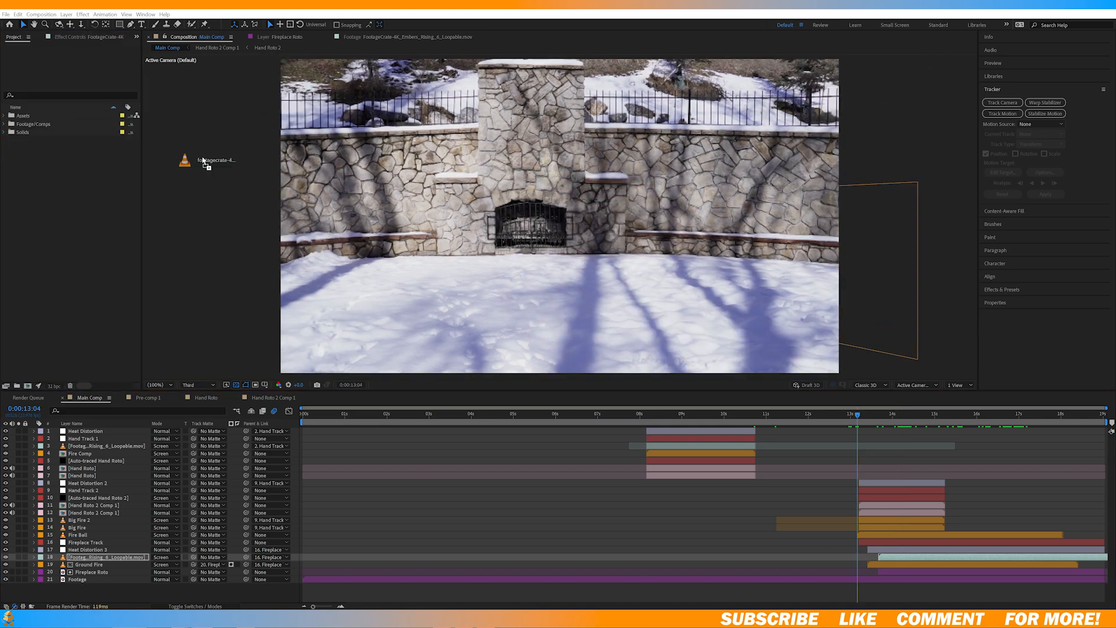
{"action": "left_click_drag", "start_coordinate": [73, 124], "coordinate": [350, 551]}
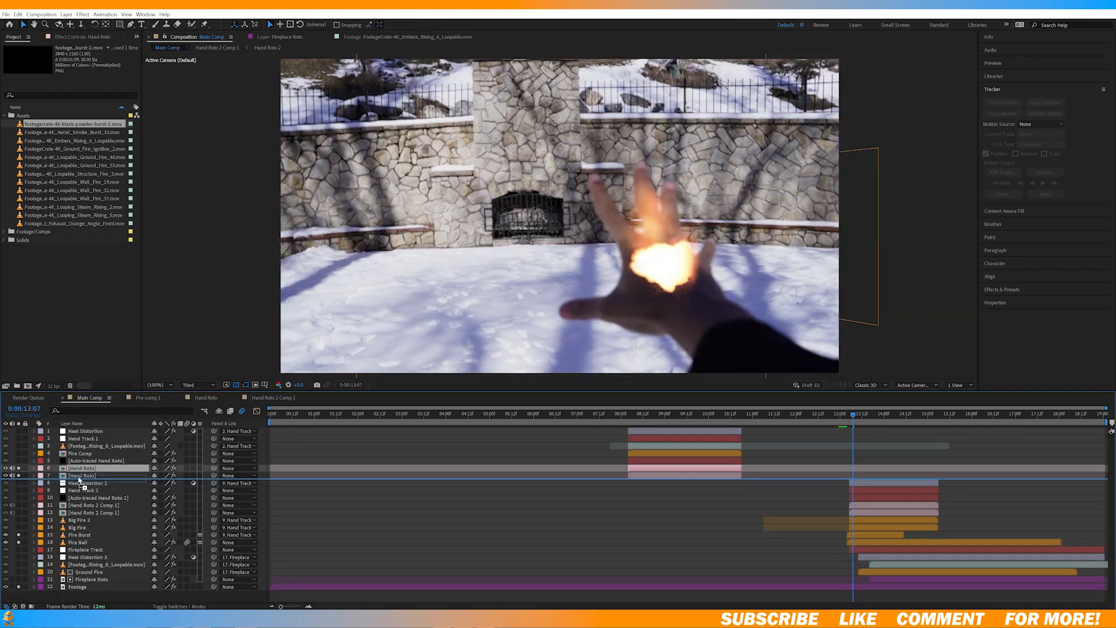
{"action": "left_click", "coordinate": [854, 423]}
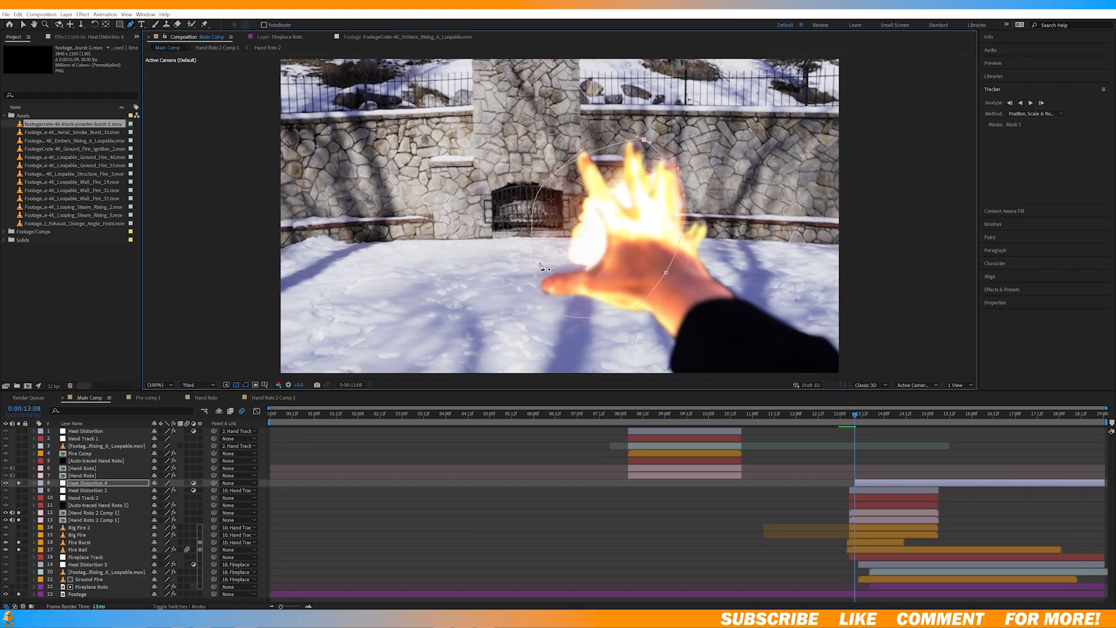